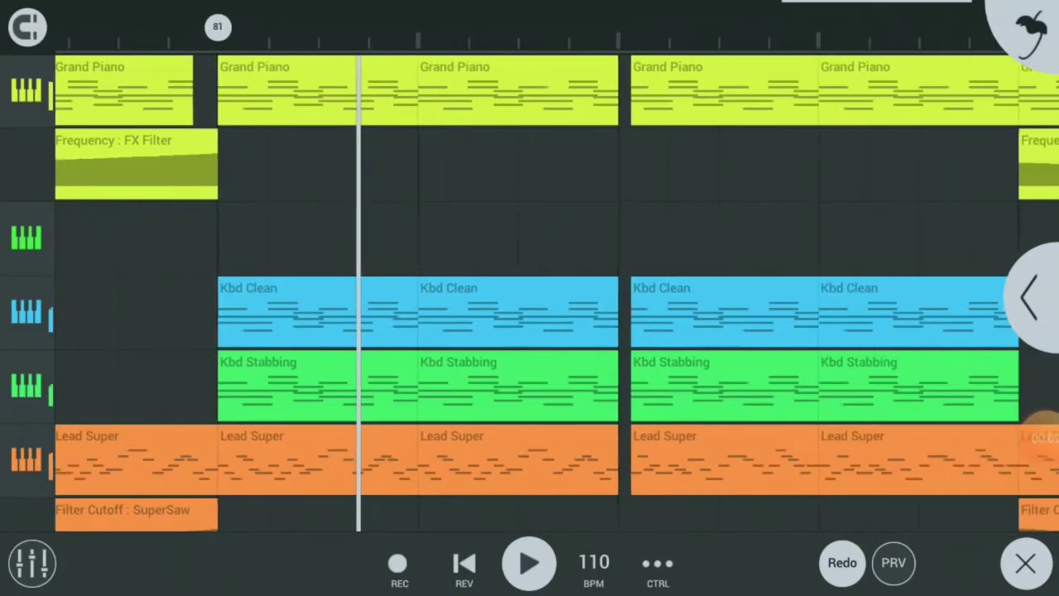
Step: Look over the instrument tracks of the arrangement between bars 81 and 97, from Grand Piano down to the drum and sample tracks
drag(605, 171, 706, 312)
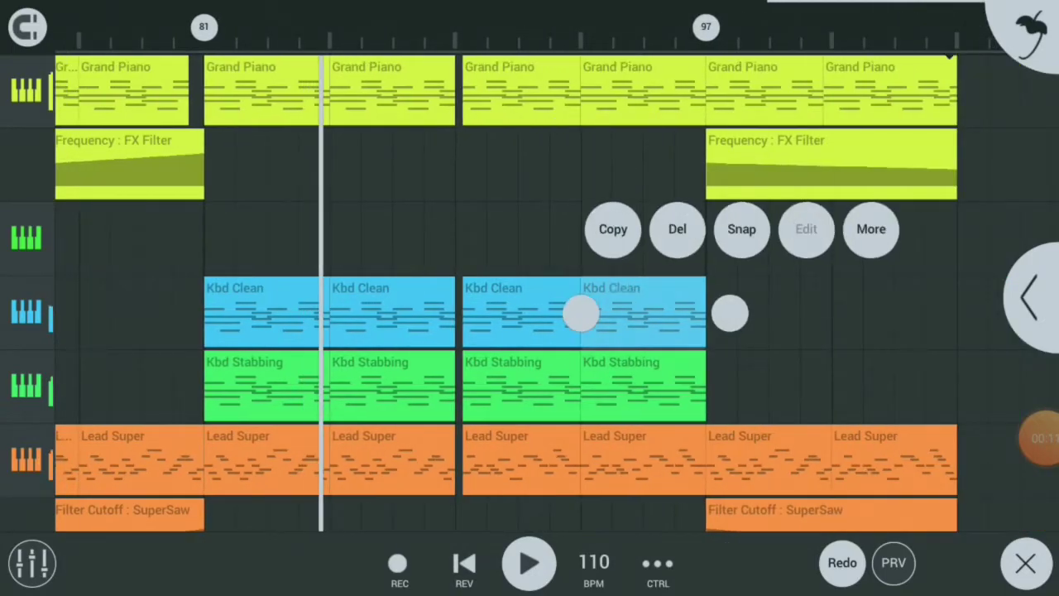
drag(588, 182, 625, 305)
drag(625, 463, 614, 89)
scroll(530, 290, down, 10)
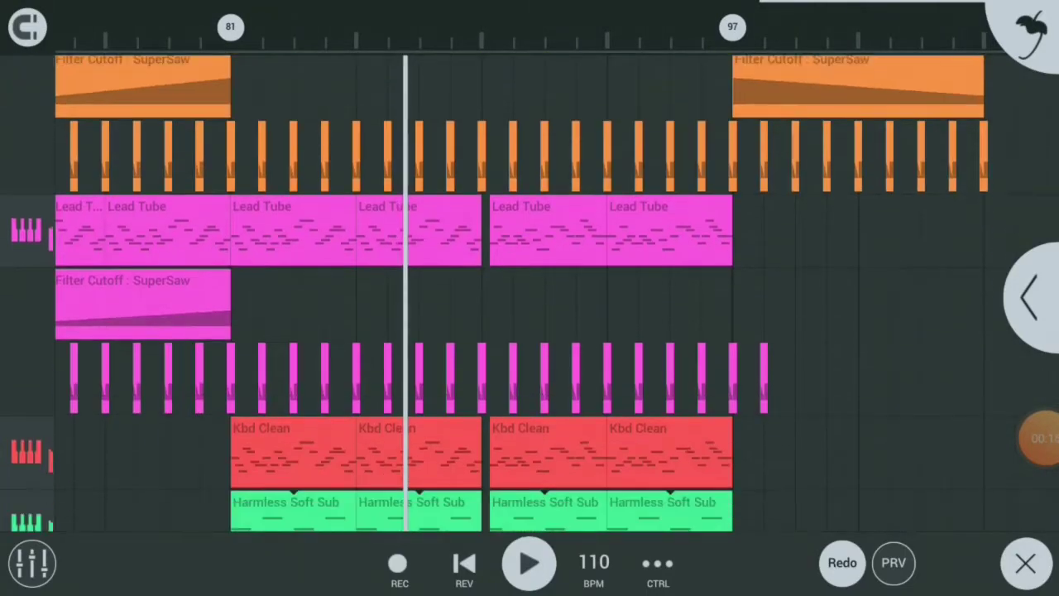
scroll(529, 290, down, 5)
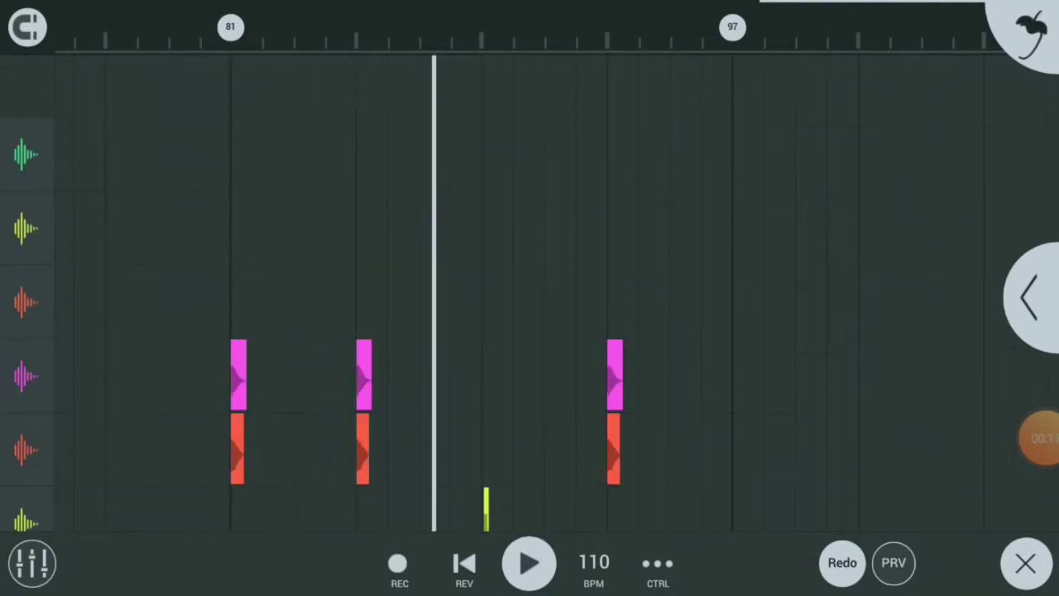
scroll(530, 289, up, 15)
scroll(530, 290, up, 2)
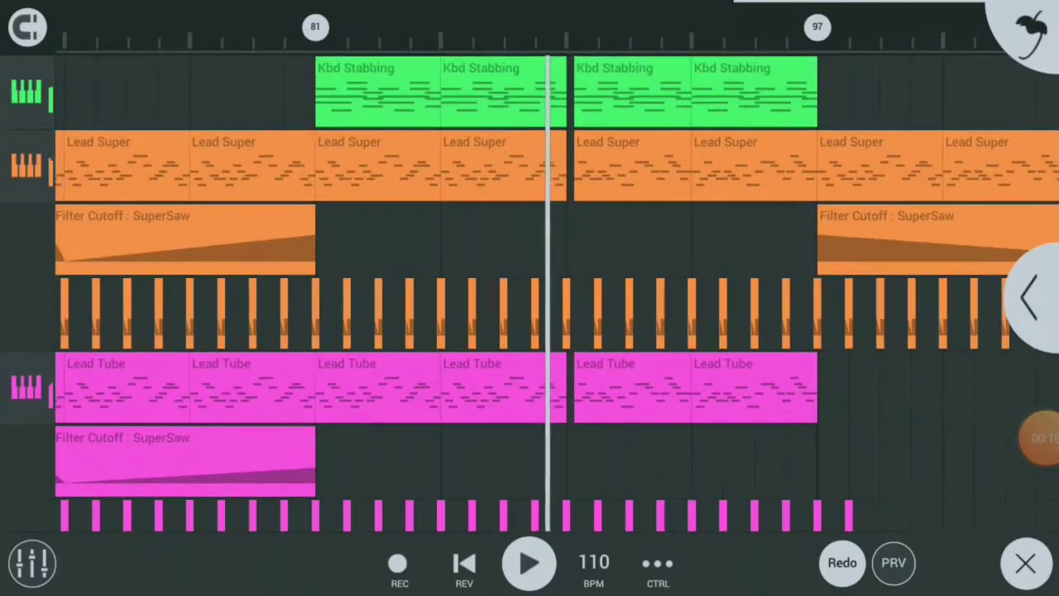
scroll(530, 290, down, 8)
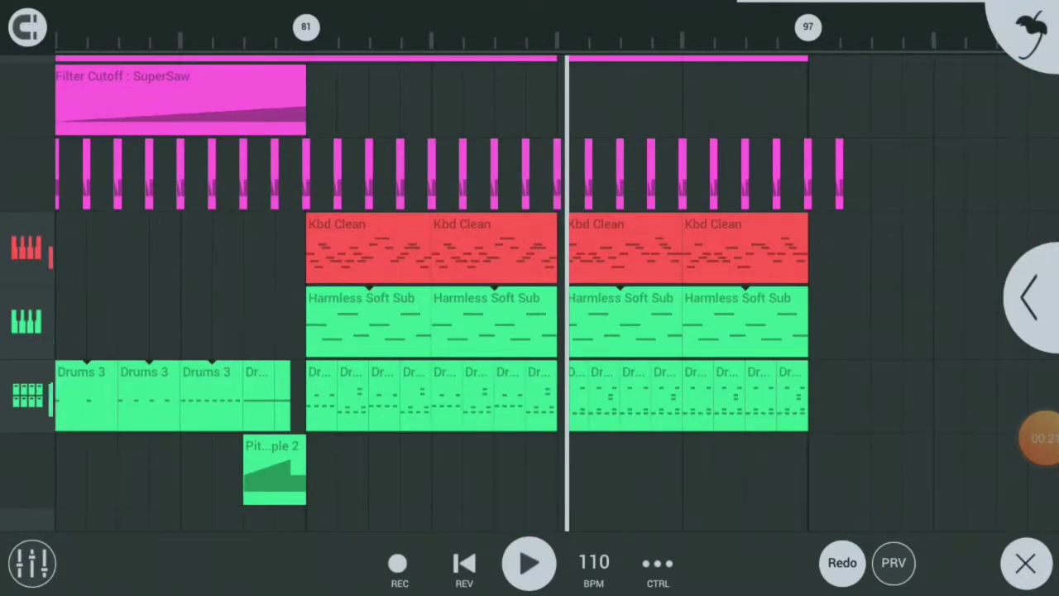
Step: Examine the drum pattern of a Drums 3 clip just after bar 89, including its kick, snare, percussion and hat rows
scroll(530, 289, up, 3)
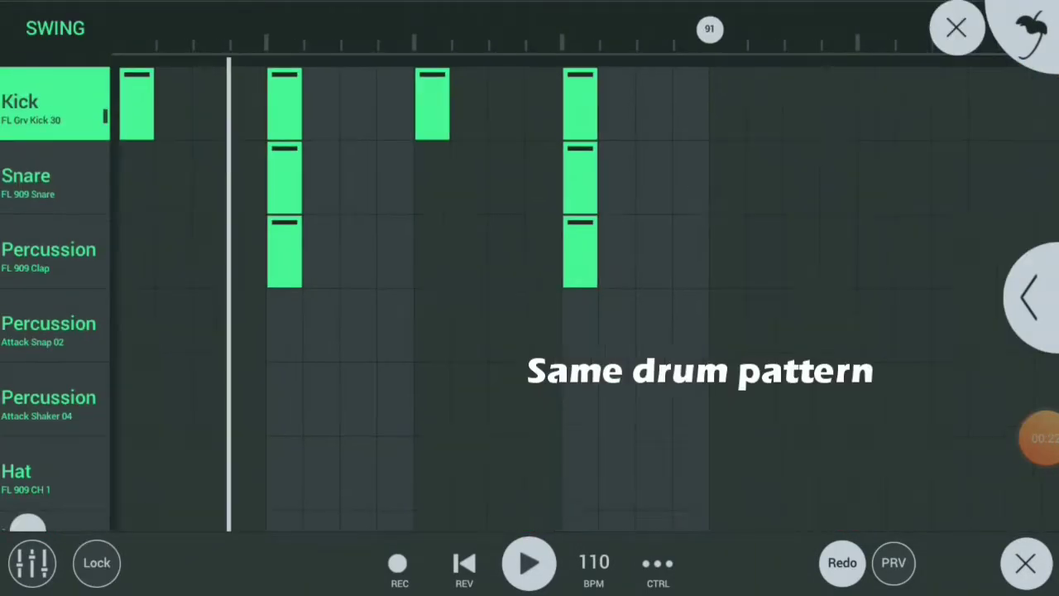
scroll(530, 294, down, 5)
scroll(530, 294, up, 3)
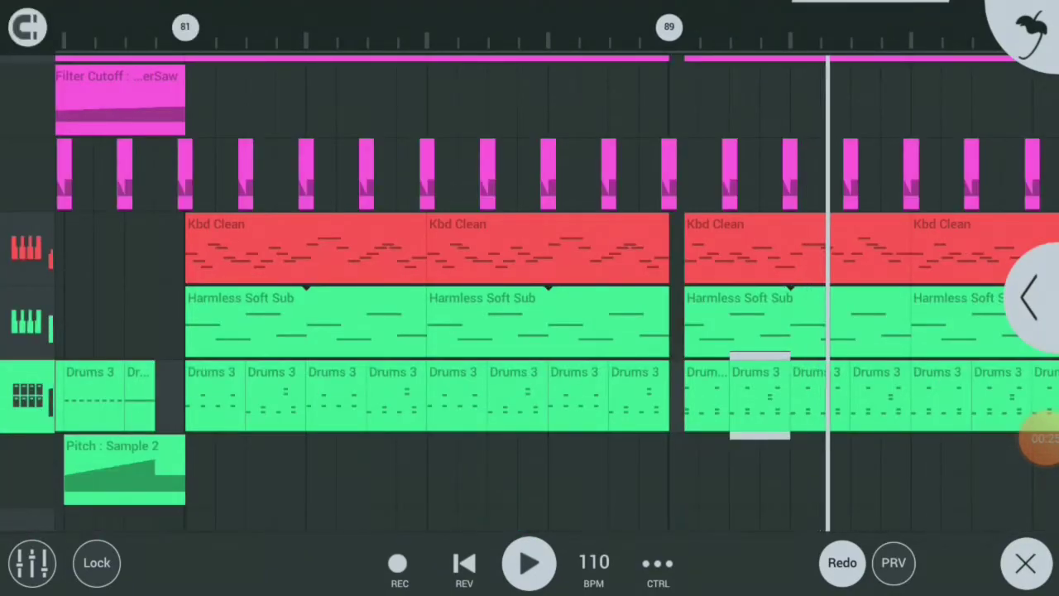
Step: Examine the notes of the last Lead Super clip before bar 97 in the piano roll, and close it
scroll(530, 289, up, 3)
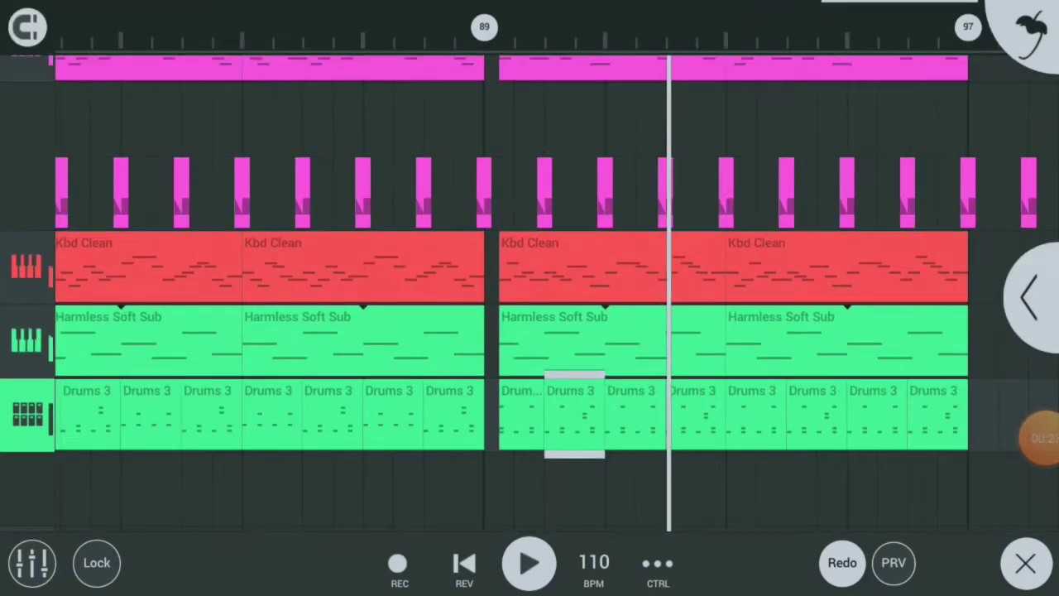
scroll(530, 289, up, 10)
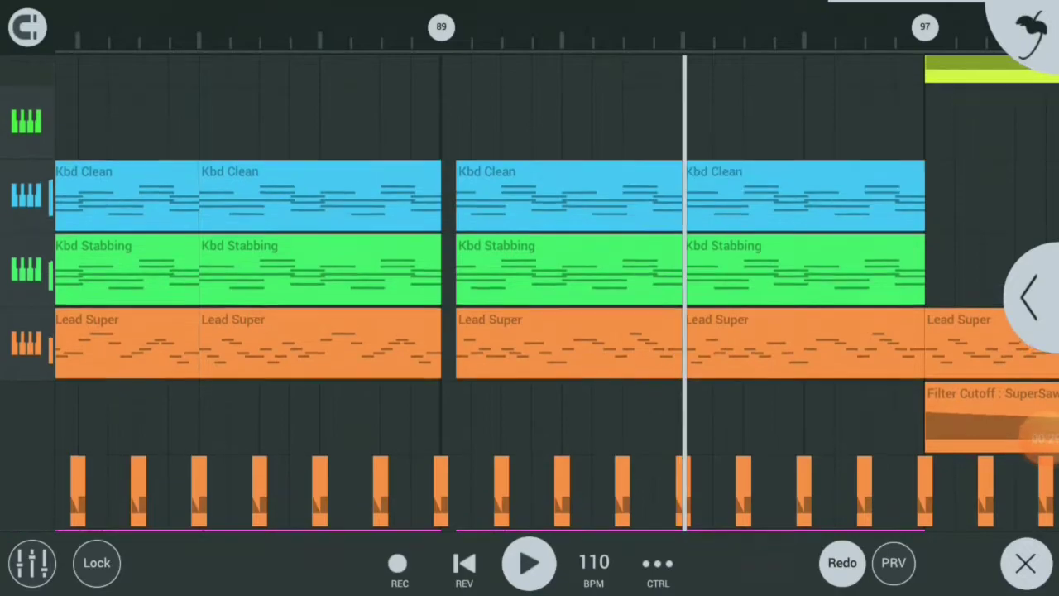
double_click(879, 345)
scroll(530, 298, down, 3)
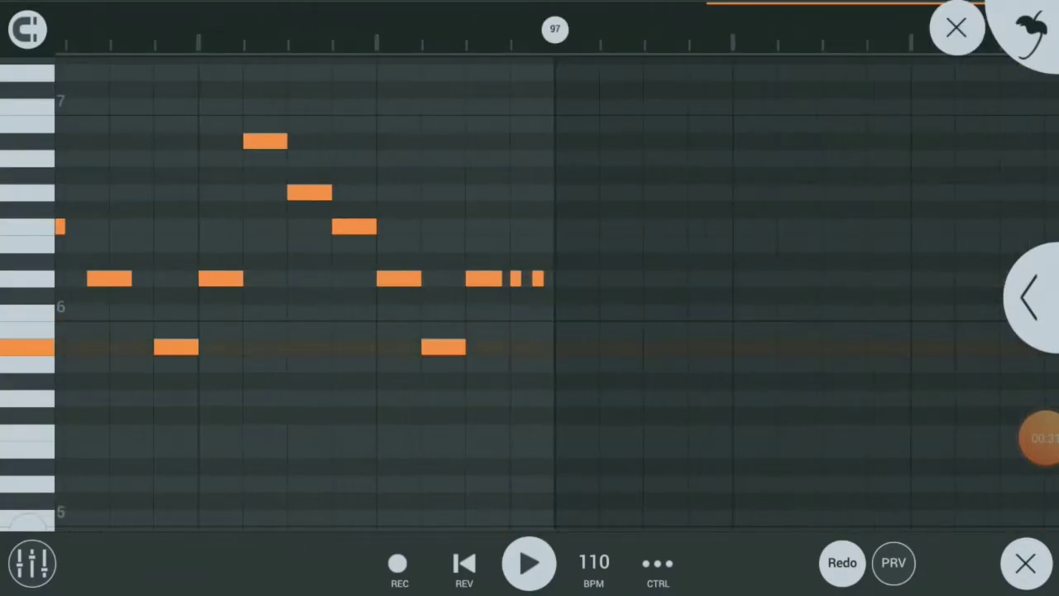
scroll(530, 298, down, 4)
scroll(530, 298, left, 3)
scroll(530, 298, down, 2)
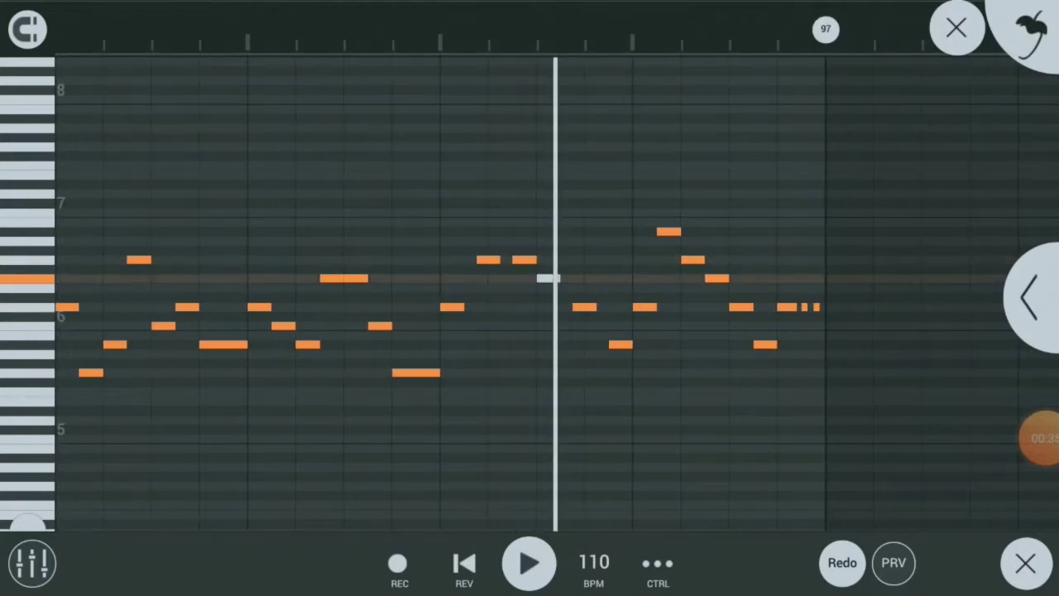
click(957, 28)
click(804, 201)
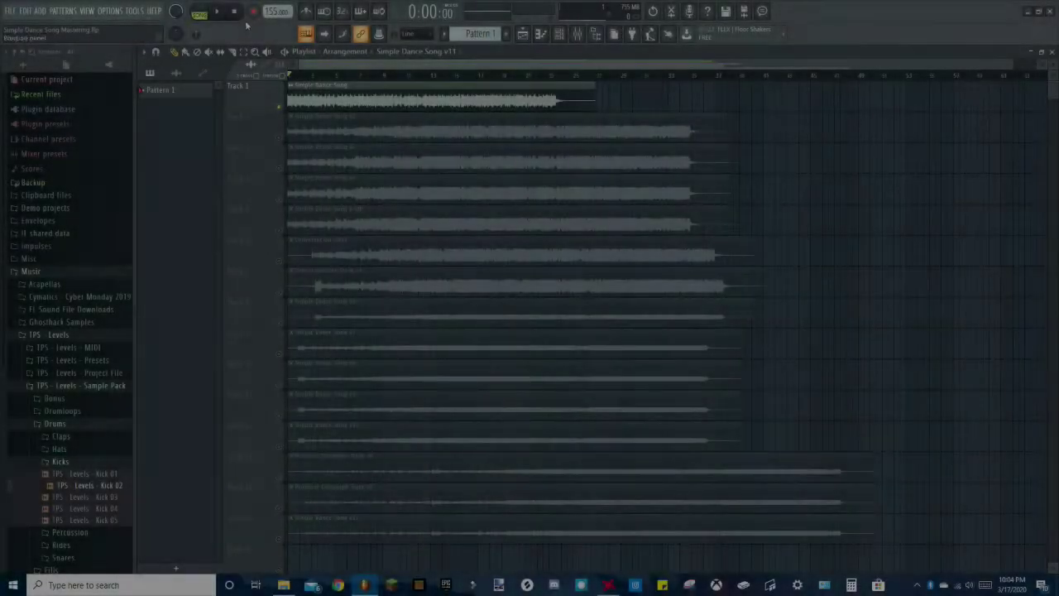
Step: Play the Simple Dance Song clip on Track 1 and follow its waveform closely in the playlist
key(space)
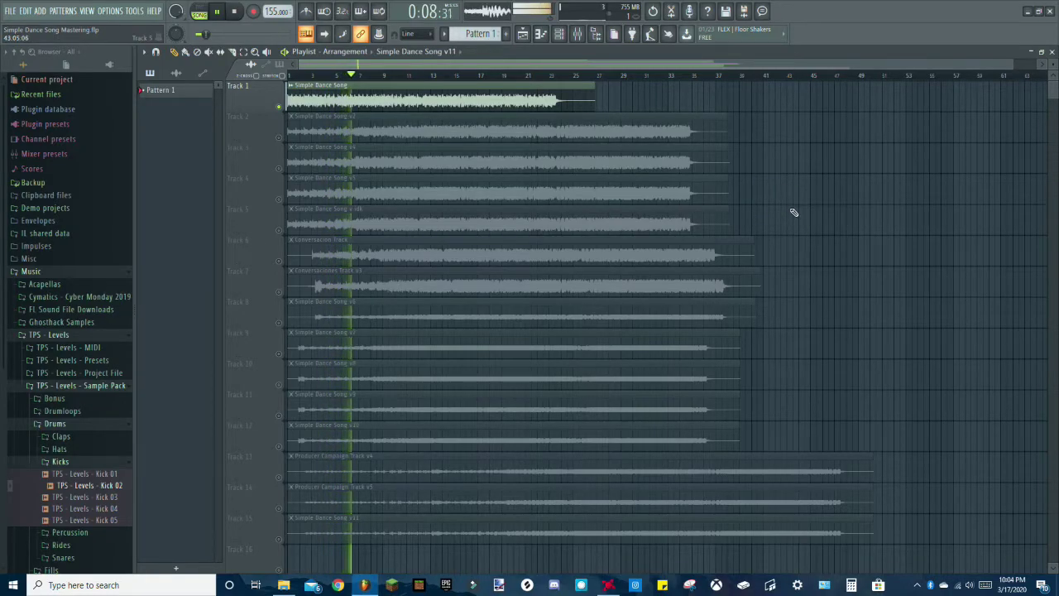
ctrl+scroll(485, 279, up, 2)
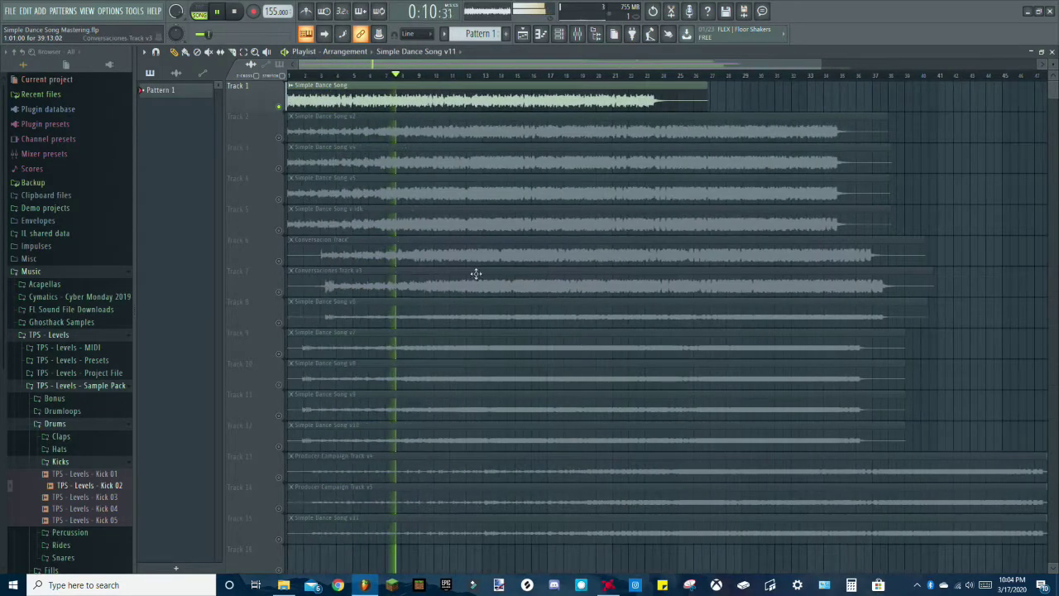
ctrl+scroll(484, 275, up, 4)
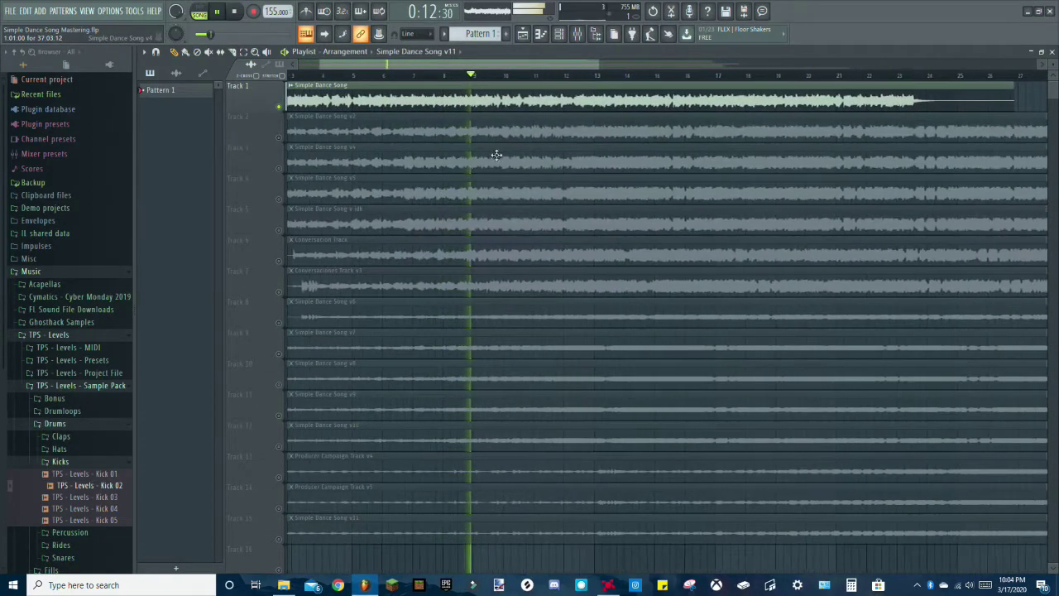
ctrl+scroll(538, 132, up, 2)
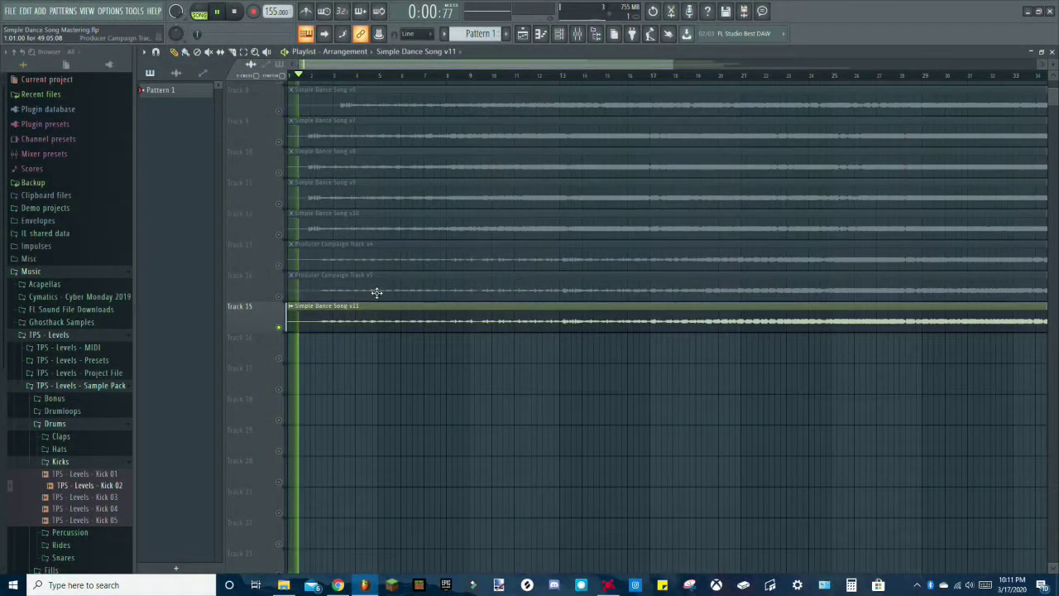
Step: Follow the playback of Simple Dance Song v11 on Track 15 with auto-scrolling turned on
scroll(378, 293, up, 1)
click(325, 33)
scroll(342, 241, up, 1)
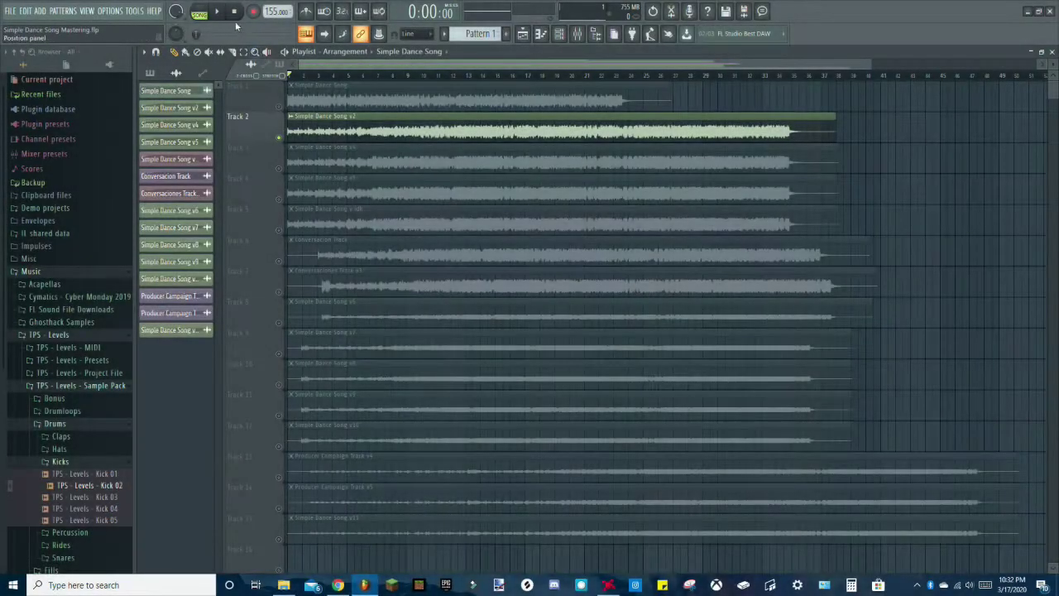
Step: Play Simple Dance Song v2 on Track 2 from the start and follow its waveform
key(space)
scroll(376, 162, up, 3)
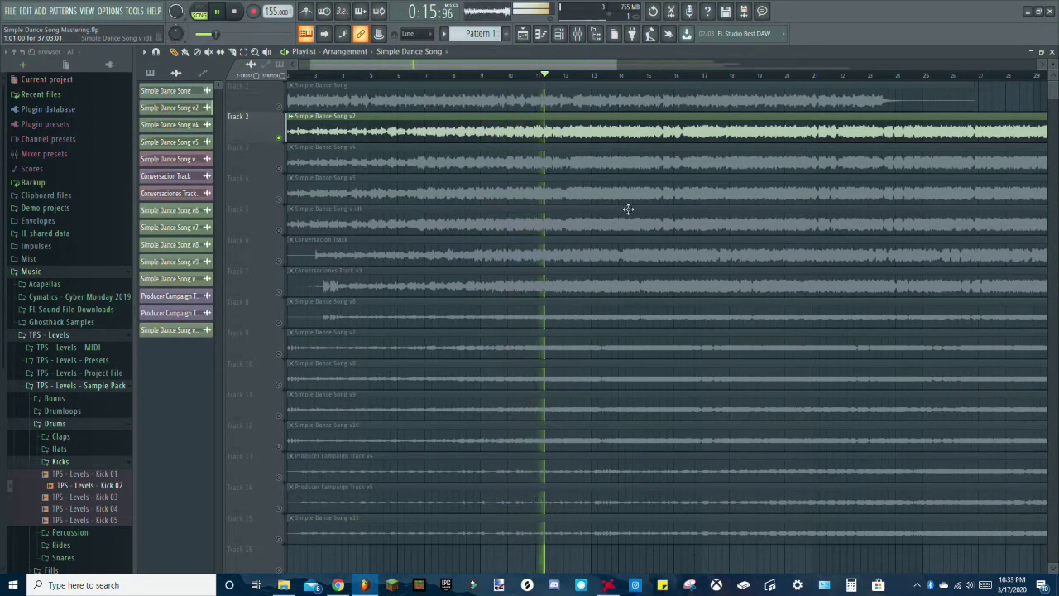
drag(790, 186, 629, 244)
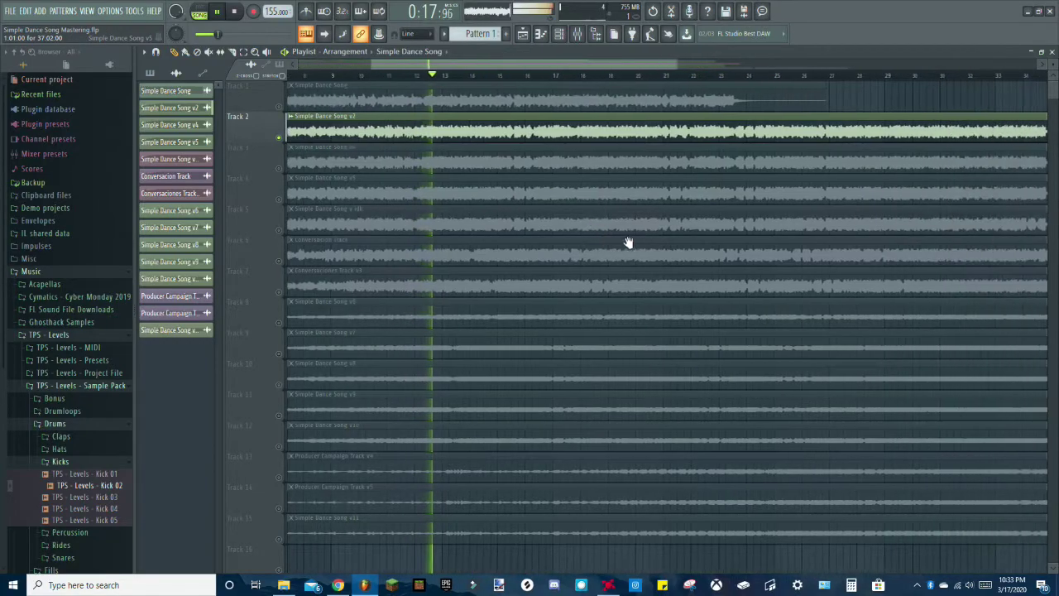
drag(710, 202, 640, 217)
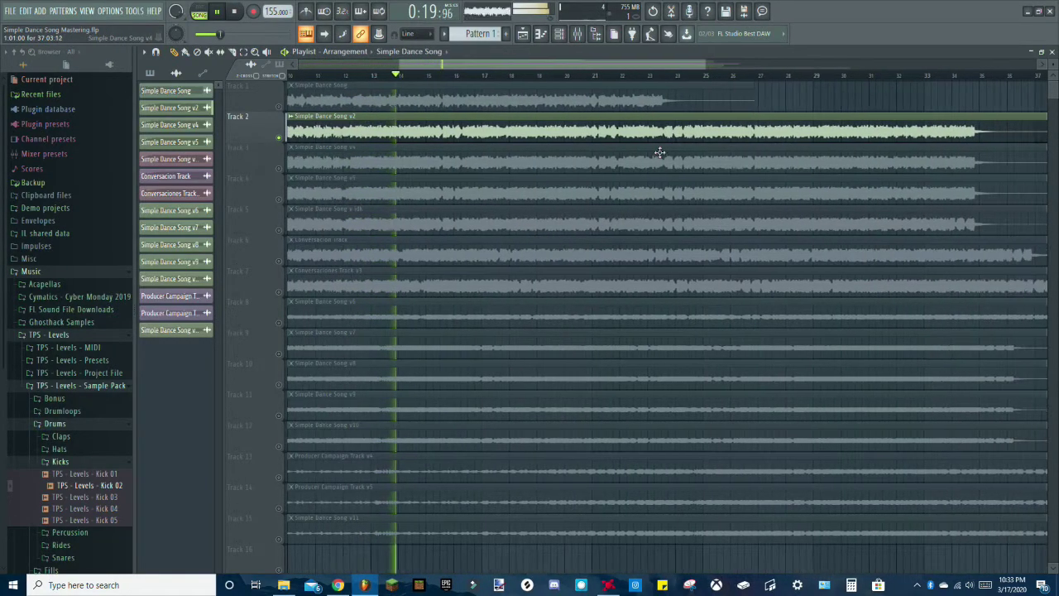
Step: Move the playback of Simple Dance Song v2 to about bar 23 and follow the rest of the clip
click(657, 76)
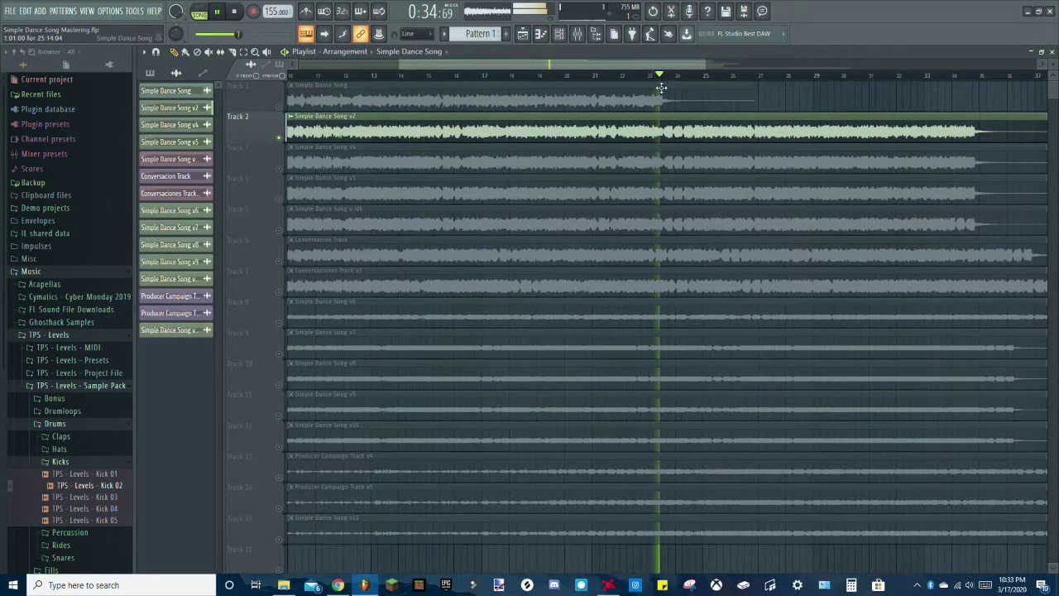
drag(677, 132, 634, 146)
scroll(641, 137, up, 2)
scroll(675, 135, up, 3)
drag(722, 130, 528, 183)
scroll(680, 137, down, 3)
scroll(648, 152, down, 1)
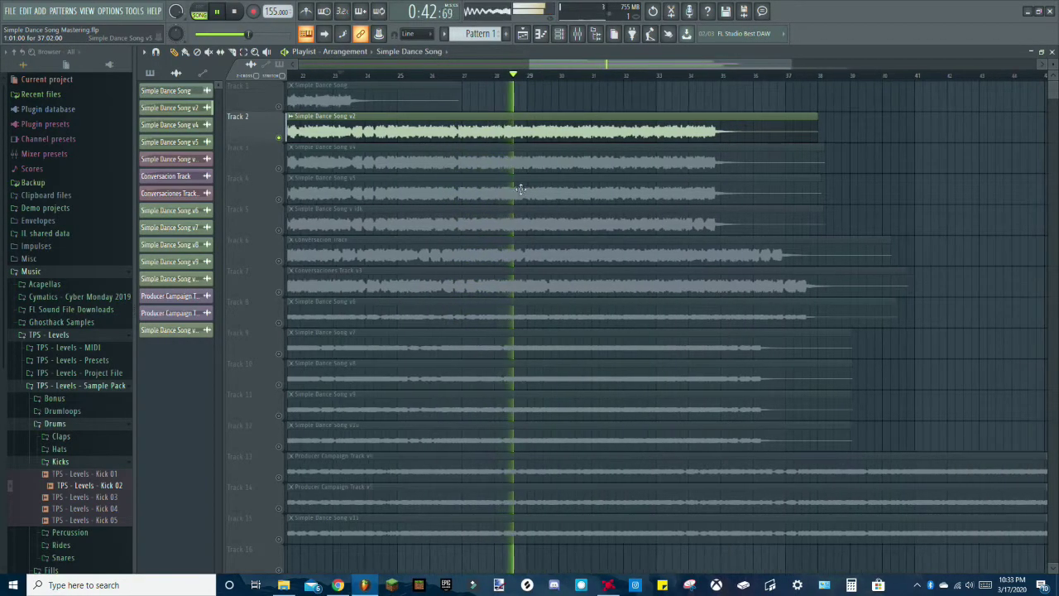
scroll(636, 182, up, 1)
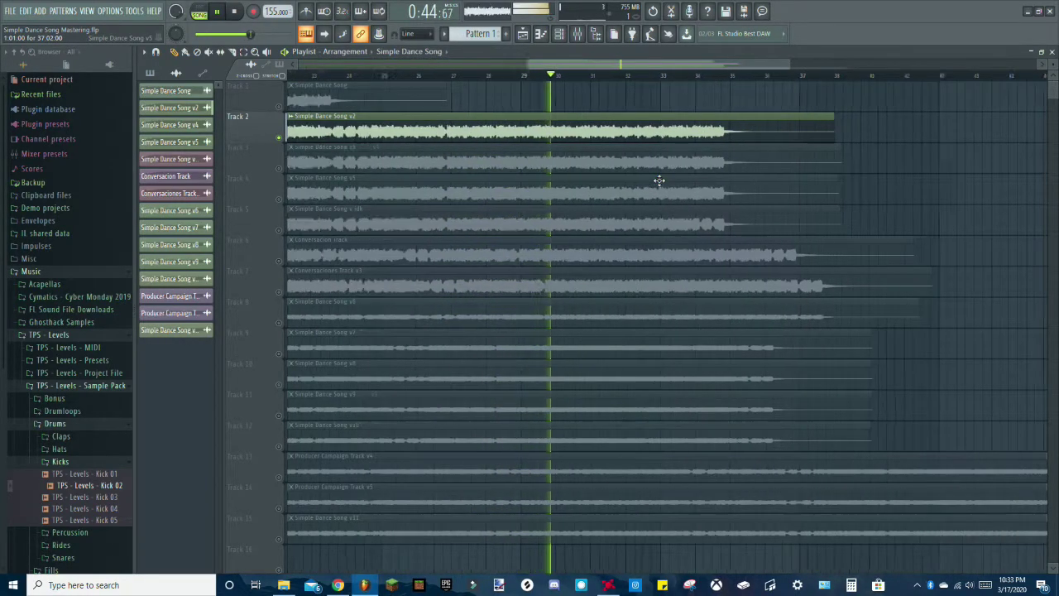
scroll(637, 179, down, 1)
scroll(613, 164, down, 4)
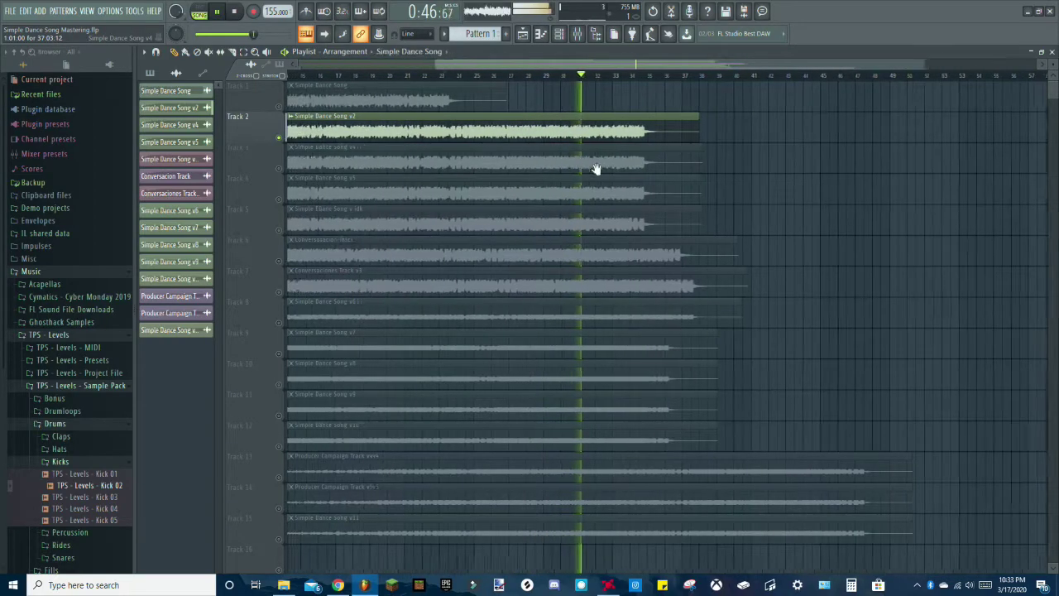
drag(585, 170, 703, 185)
scroll(703, 184, down, 2)
scroll(620, 177, up, 1)
scroll(666, 172, up, 2)
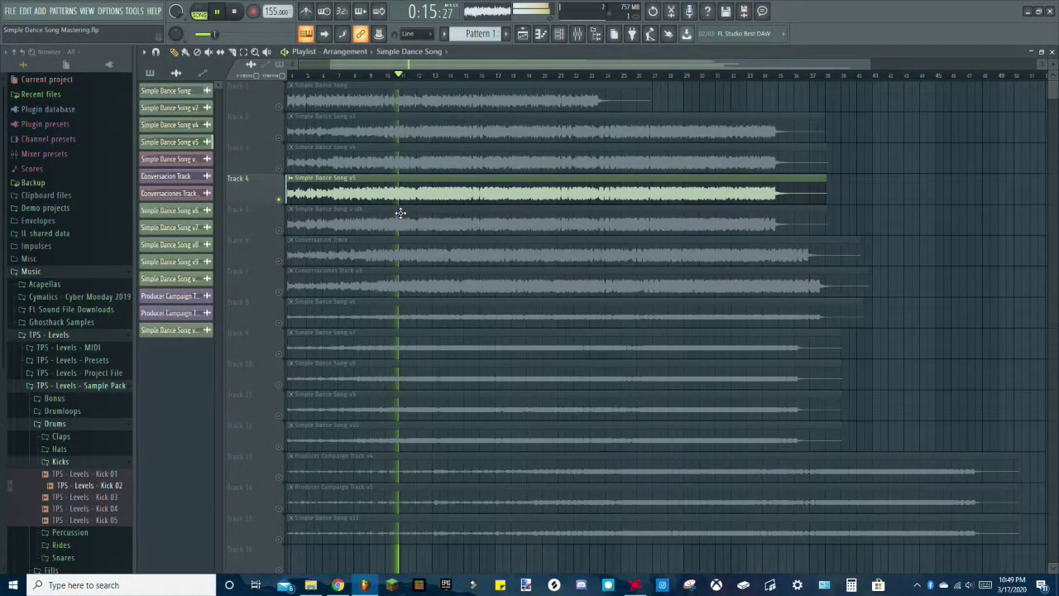
Step: Follow the playback of Simple Dance Song v5 on Track 4 through to the end of its audio
scroll(400, 213, up, 4)
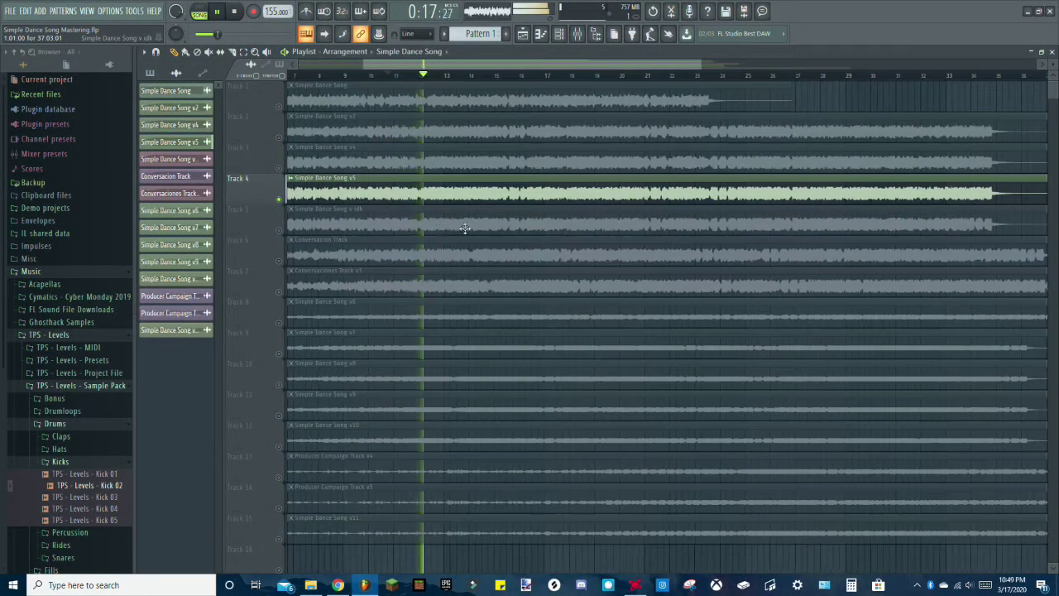
drag(478, 234, 435, 236)
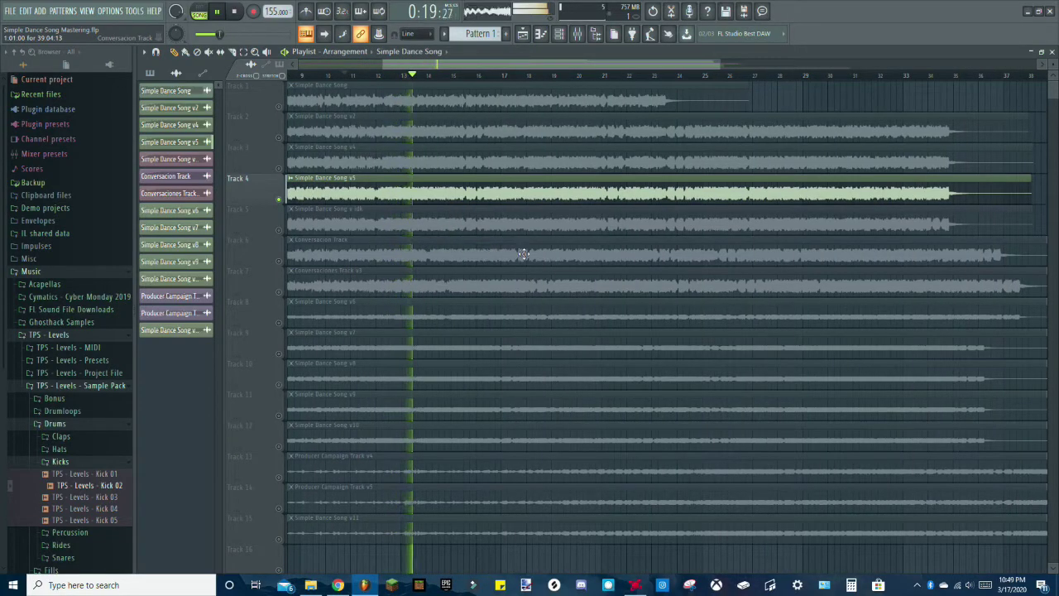
scroll(547, 261, right, 1)
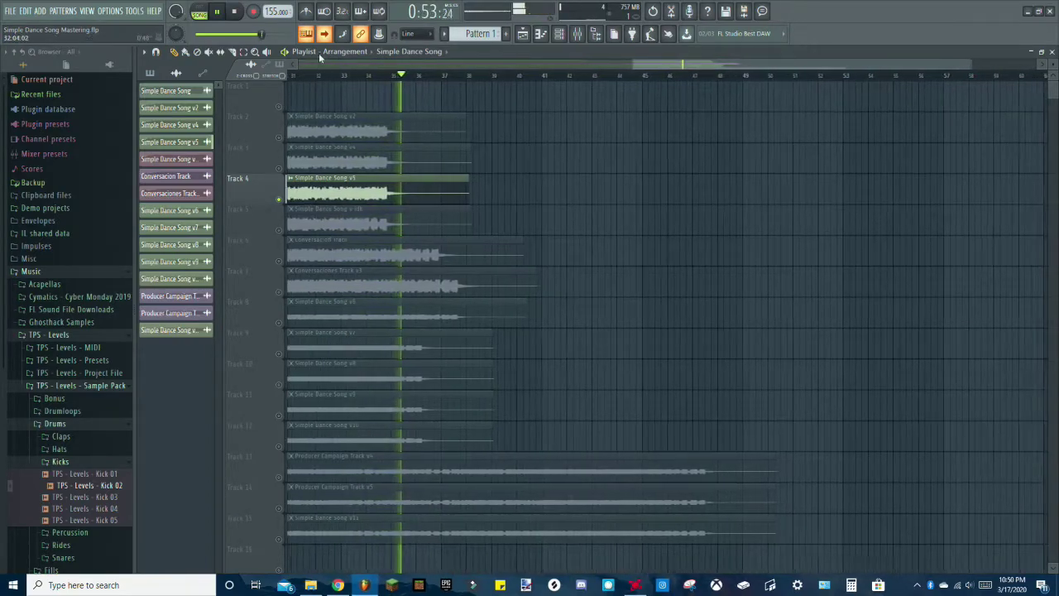
scroll(626, 201, left, 6)
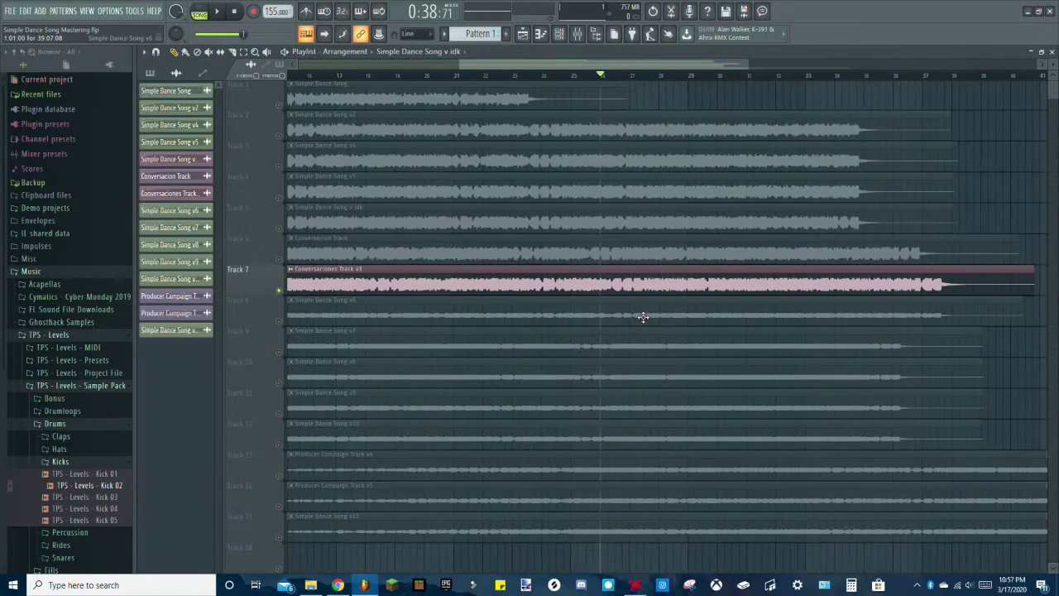
Step: Resume the playback of Conversaciones Track v3 on Track 7 and follow its waveform to the end of the audio
key(space)
scroll(611, 295, up, 3)
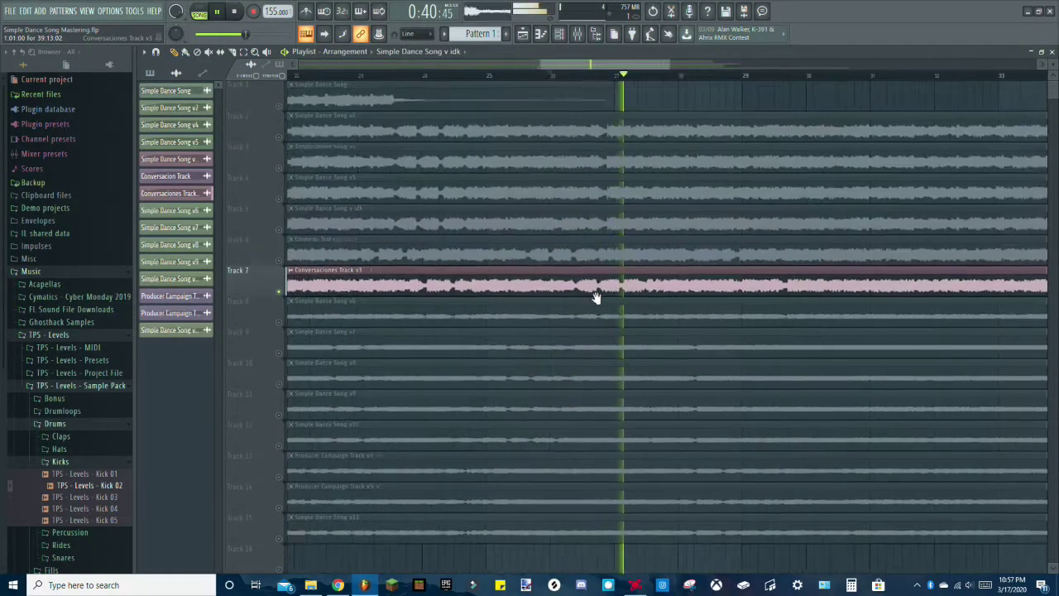
drag(612, 297, 514, 298)
scroll(701, 336, down, 4)
drag(609, 333, 453, 334)
scroll(616, 320, down, 1)
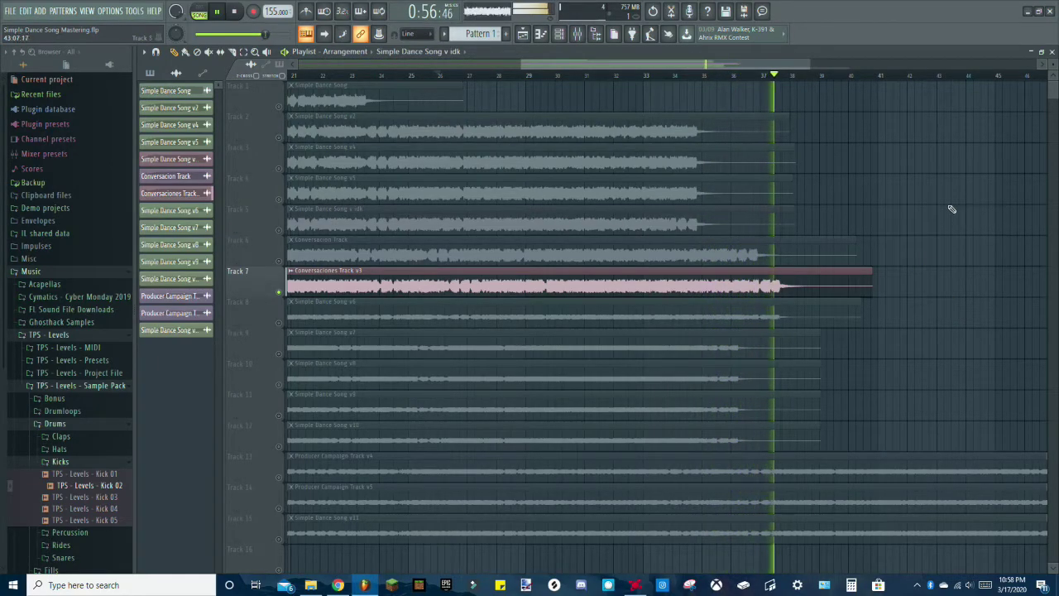
scroll(727, 256, down, 2)
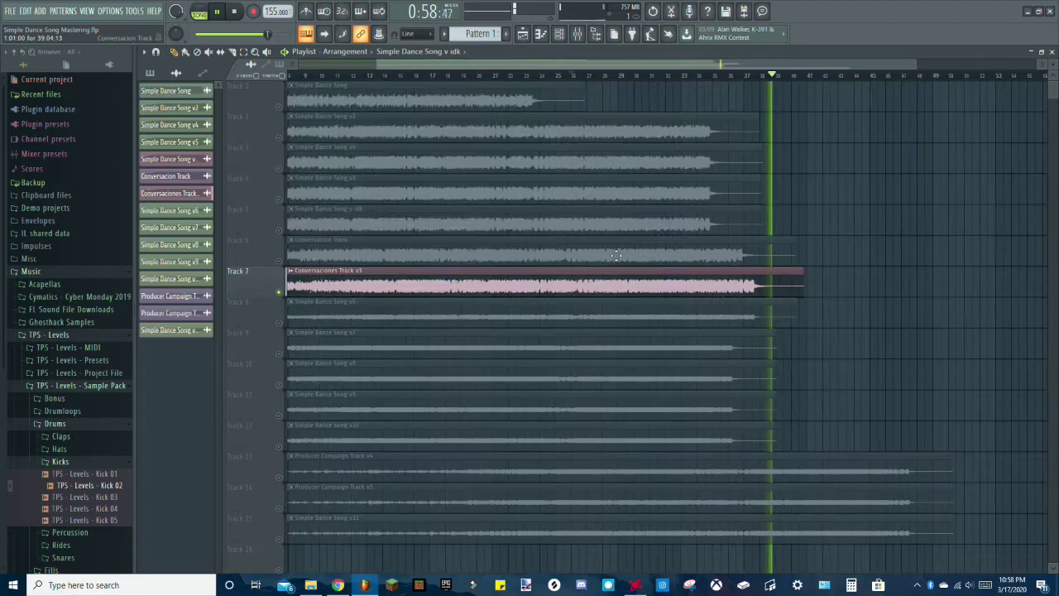
scroll(731, 244, up, 2)
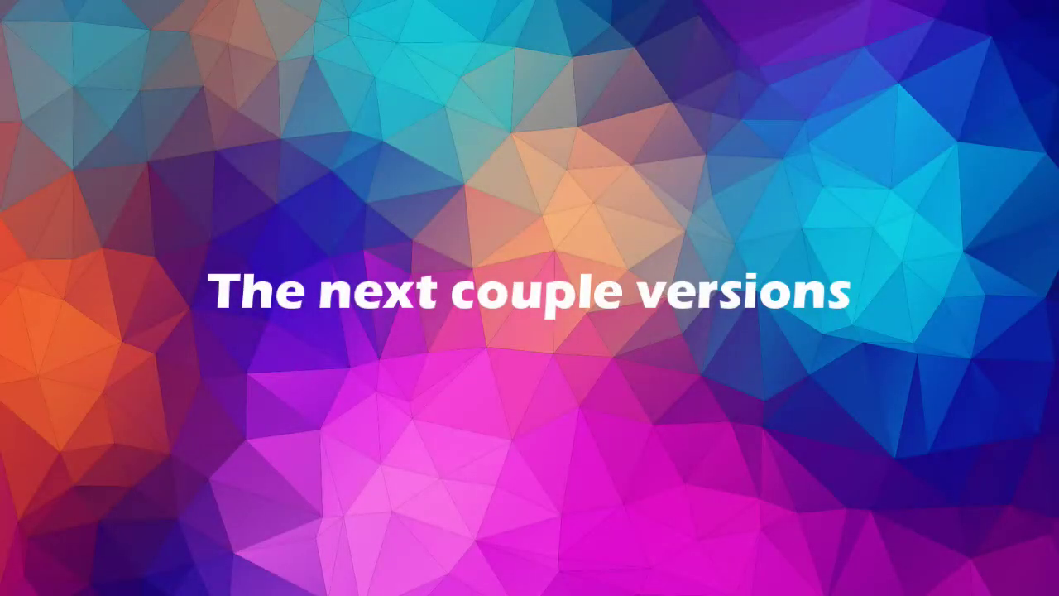